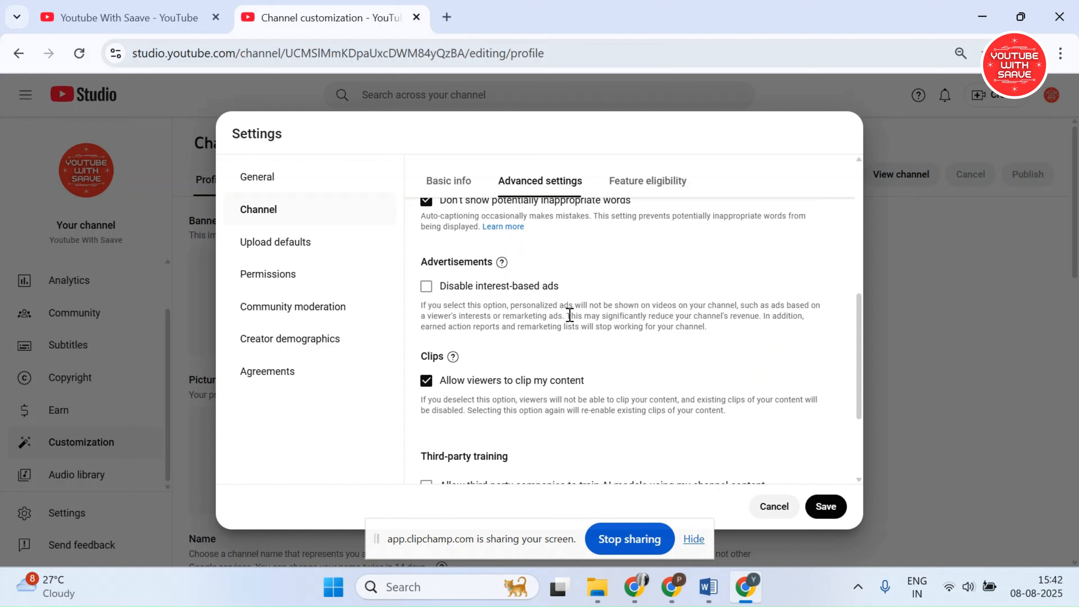
Examine the note about disabling interest-based ads in the channel's advanced settings
{"action": "left_click_drag", "start_coordinate": [568, 316], "coordinate": [444, 356]}
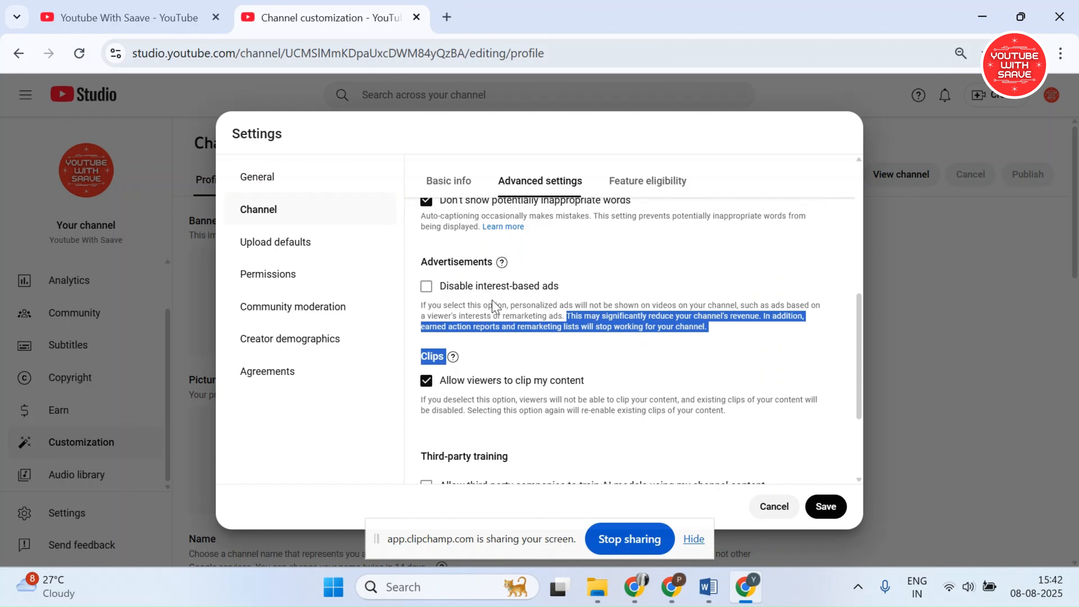
{"action": "left_click", "coordinate": [706, 340]}
{"action": "mouse_move", "coordinate": [591, 316]}
{"action": "left_mouse_down"}
{"action": "mouse_move", "coordinate": [710, 327]}
{"action": "mouse_move", "coordinate": [602, 316]}
{"action": "left_mouse_up"}
{"action": "left_click", "coordinate": [709, 327]}
{"action": "left_click_drag", "start_coordinate": [446, 327], "coordinate": [572, 319]}
{"action": "left_click", "coordinate": [727, 332]}
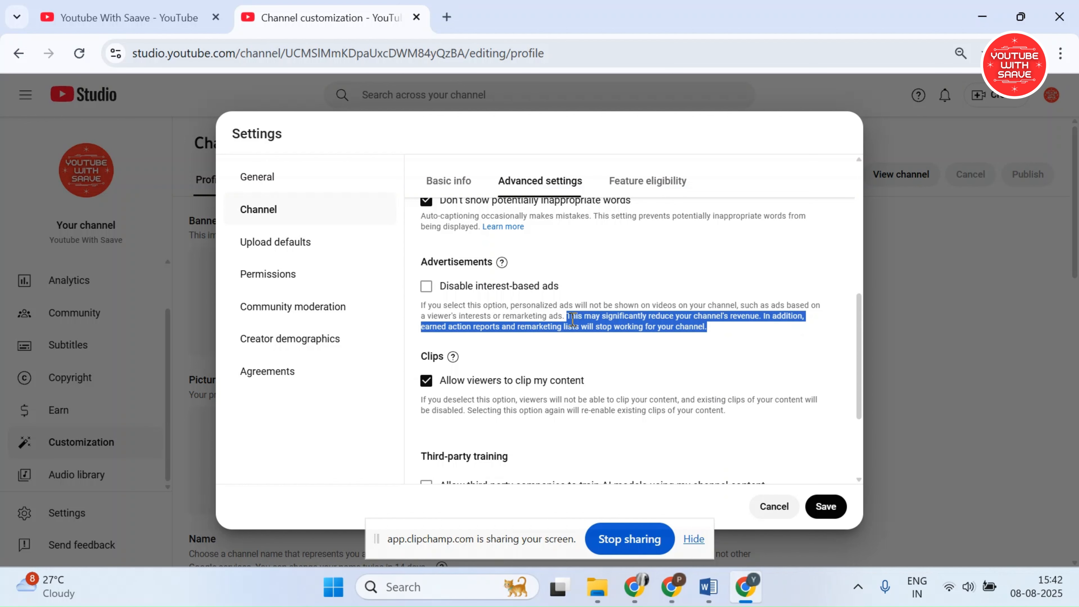
{"action": "left_click", "coordinate": [572, 319]}
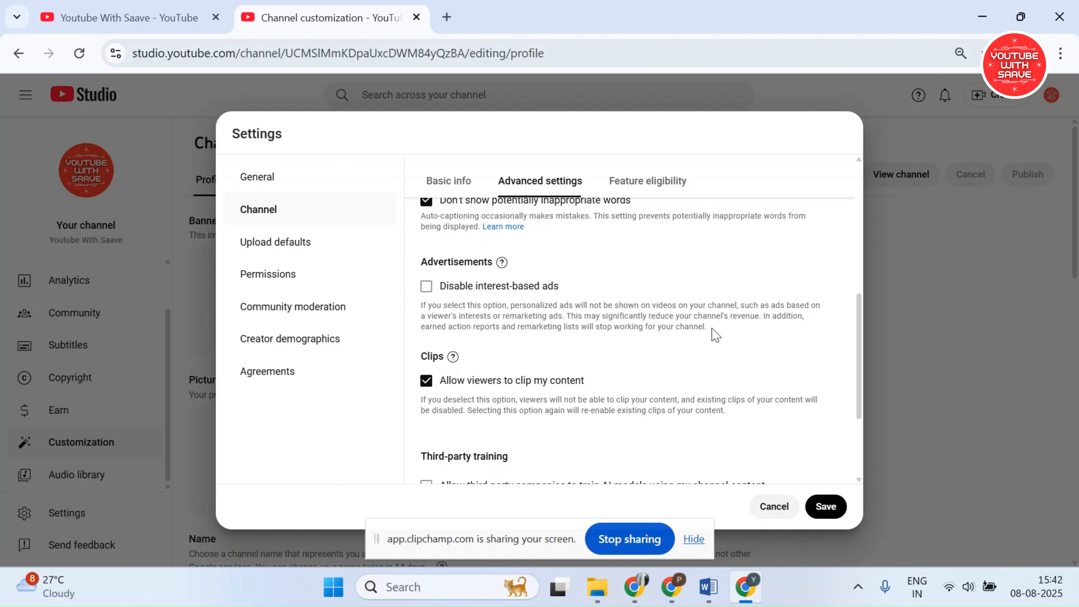
Review the Clips and Third-party training options, then save the channel's advanced settings
{"action": "scroll", "coordinate": [659, 329], "scroll_direction": "down", "scroll_amount": 2}
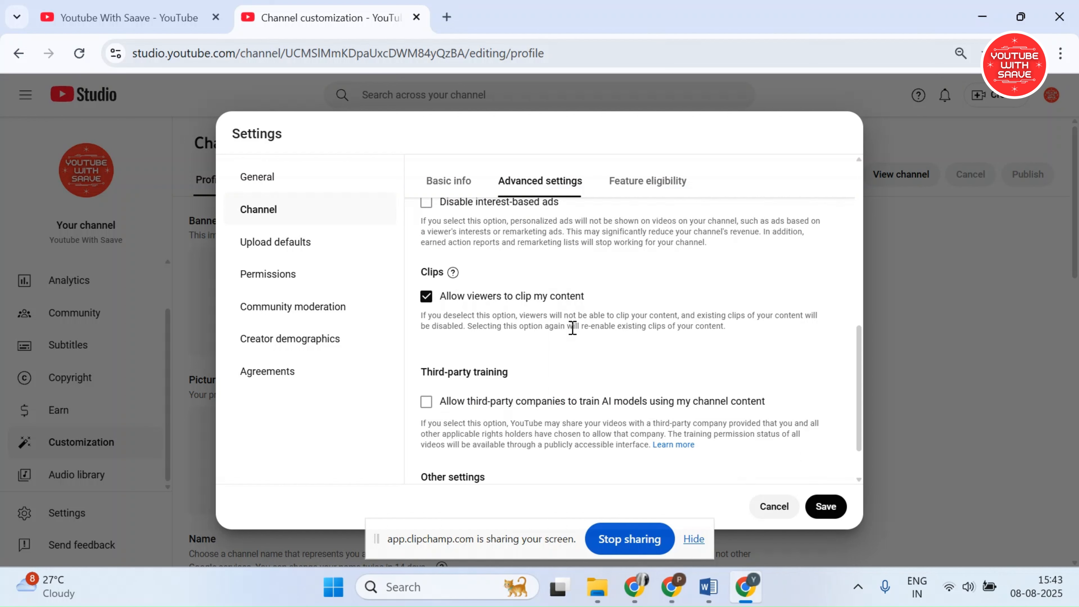
{"action": "scroll", "coordinate": [646, 320], "scroll_direction": "down", "scroll_amount": 1}
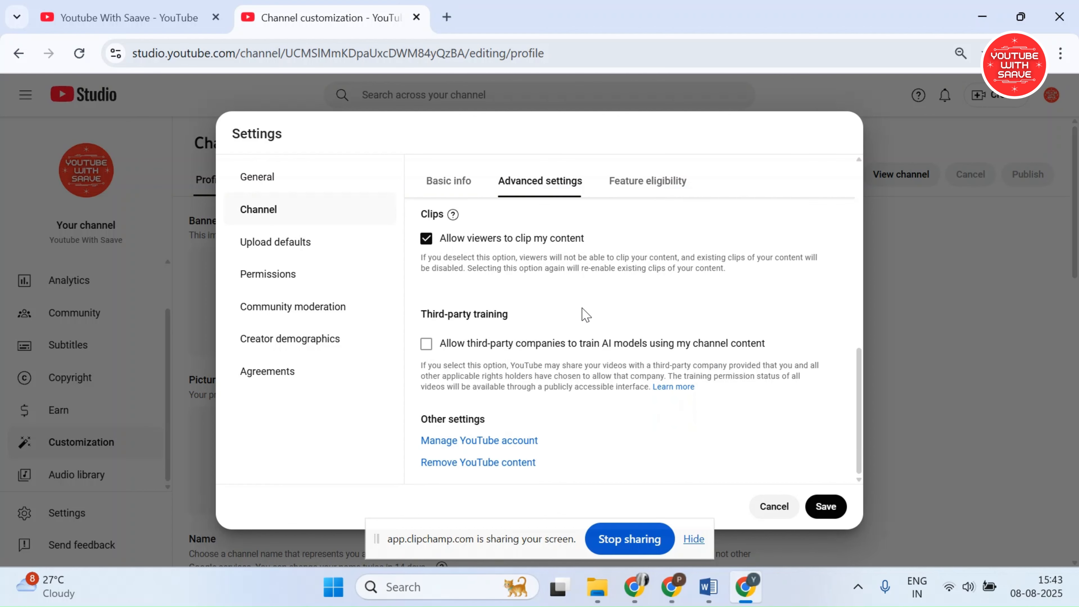
{"action": "left_click_drag", "start_coordinate": [423, 317], "coordinate": [513, 316]}
{"action": "left_click", "coordinate": [527, 324]}
{"action": "left_click", "coordinate": [829, 508]}
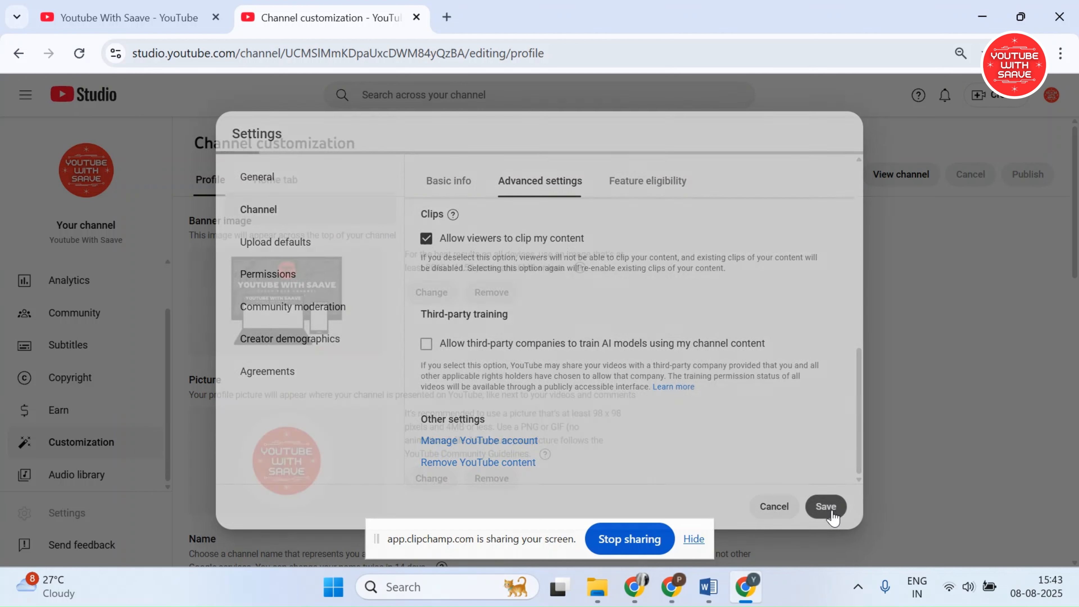
Reopen the channel settings at Feature eligibility and examine what the Standard features include
{"action": "left_click", "coordinate": [89, 513]}
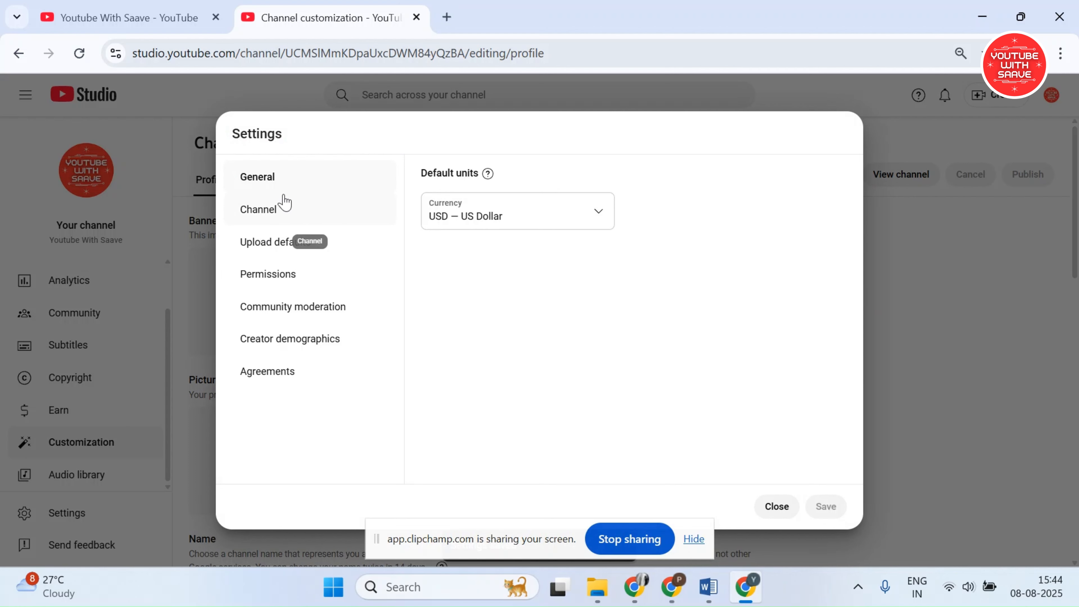
{"action": "left_click", "coordinate": [284, 203]}
{"action": "left_click", "coordinate": [643, 189]}
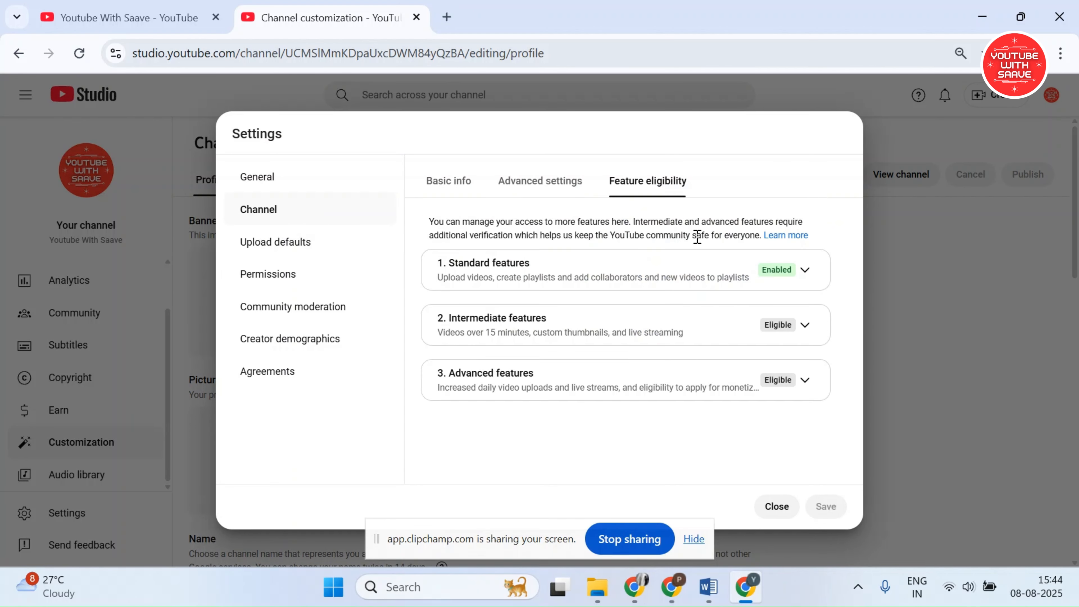
{"action": "left_click", "coordinate": [807, 274]}
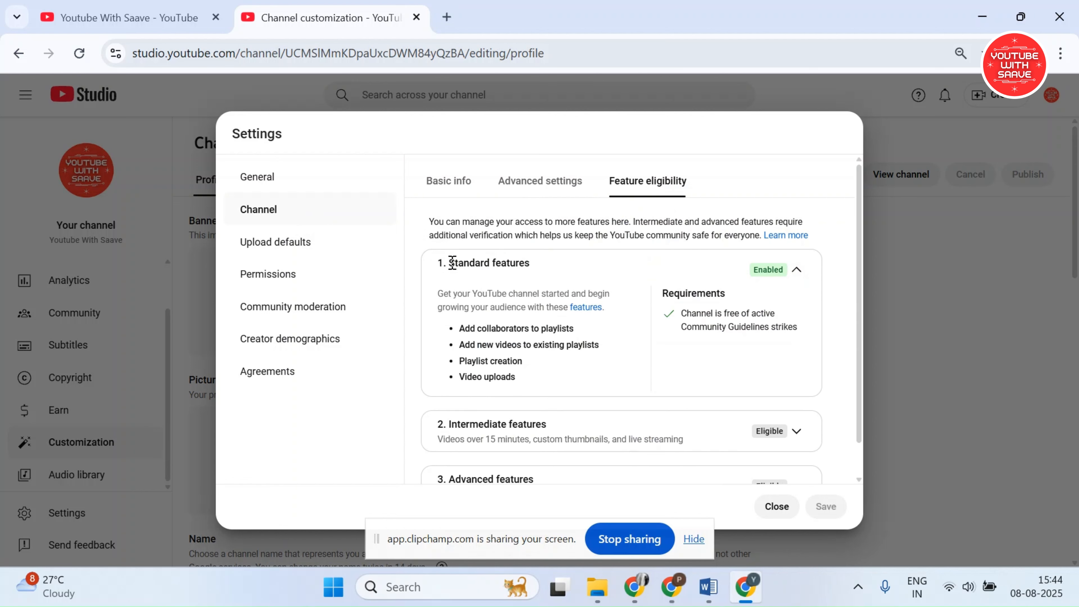
{"action": "left_click_drag", "start_coordinate": [438, 263], "coordinate": [765, 376]}
{"action": "left_click", "coordinate": [786, 376]}
{"action": "left_click_drag", "start_coordinate": [458, 327], "coordinate": [530, 380]}
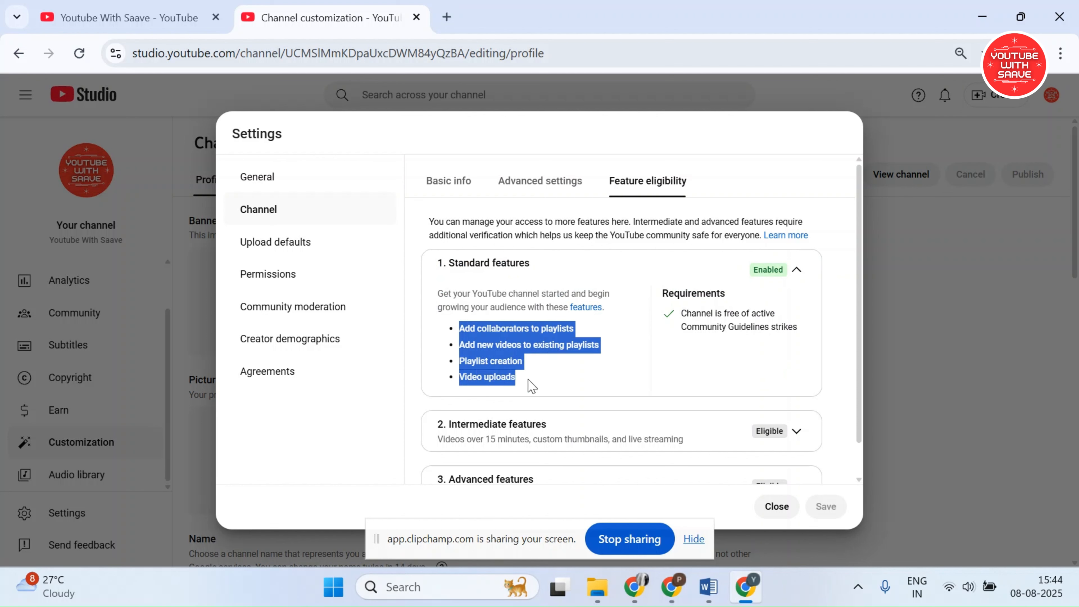
{"action": "left_click", "coordinate": [533, 385]}
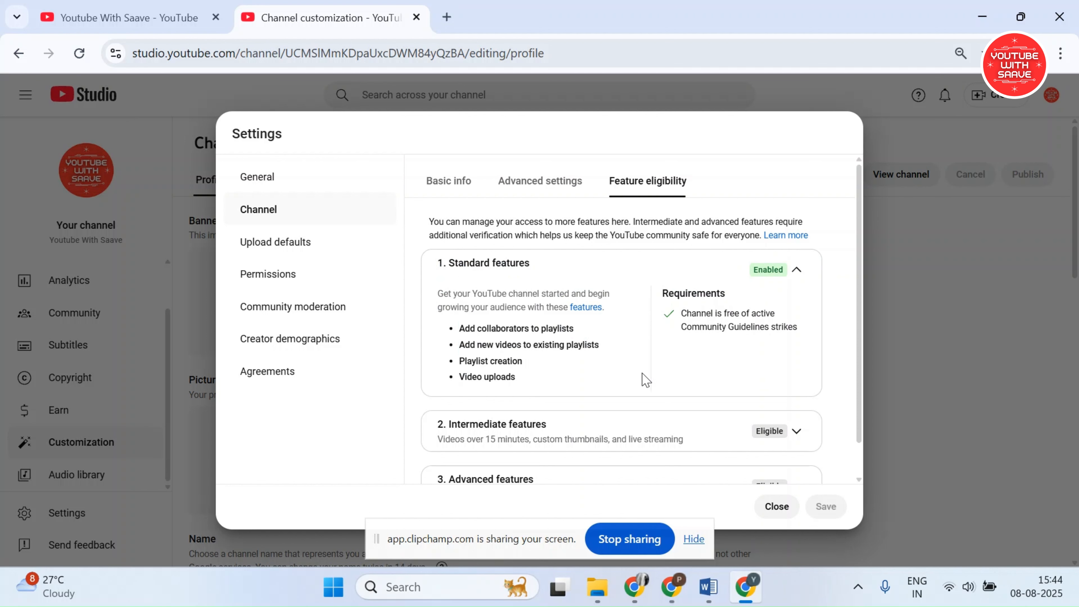
Expand Intermediate features and examine the included custom thumbnails, live streaming and long-video options
{"action": "scroll", "coordinate": [616, 383], "scroll_direction": "down", "scroll_amount": 1}
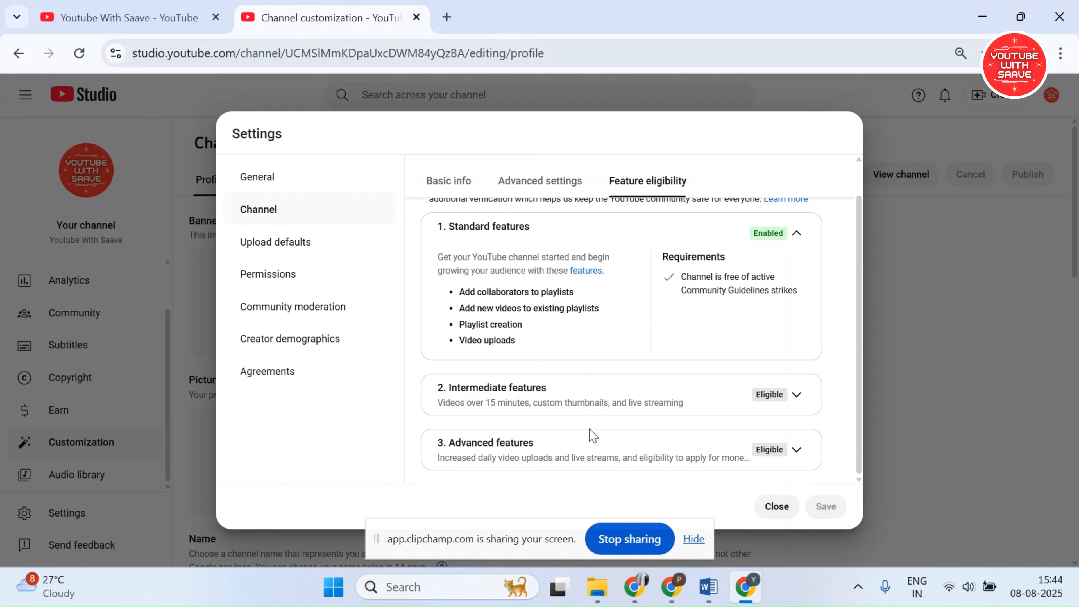
{"action": "left_click", "coordinate": [797, 396]}
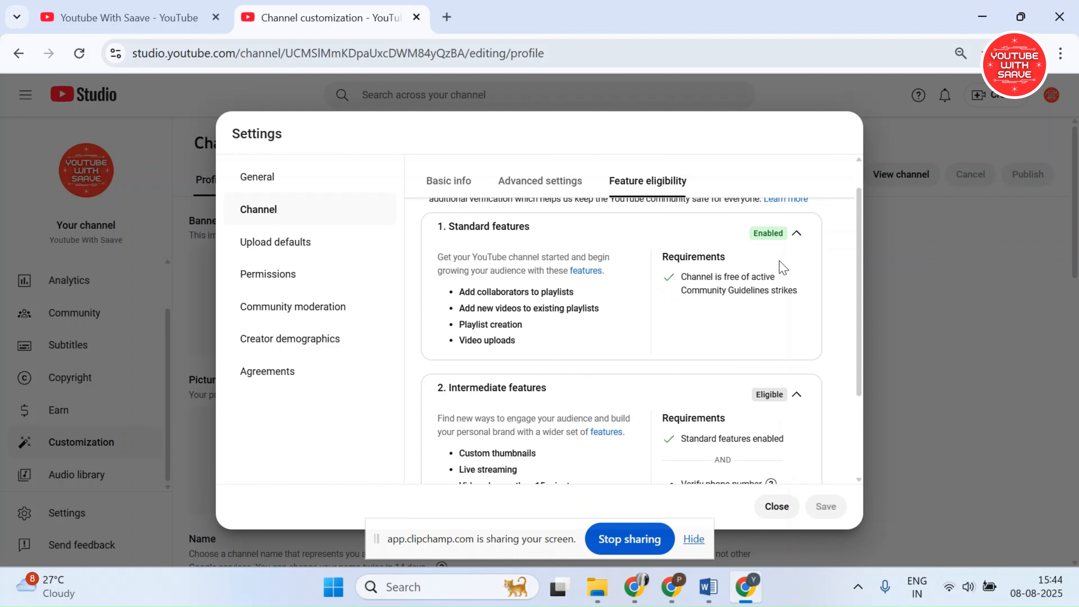
{"action": "scroll", "coordinate": [501, 371], "scroll_direction": "down", "scroll_amount": 2}
{"action": "left_click_drag", "start_coordinate": [449, 303], "coordinate": [547, 305]}
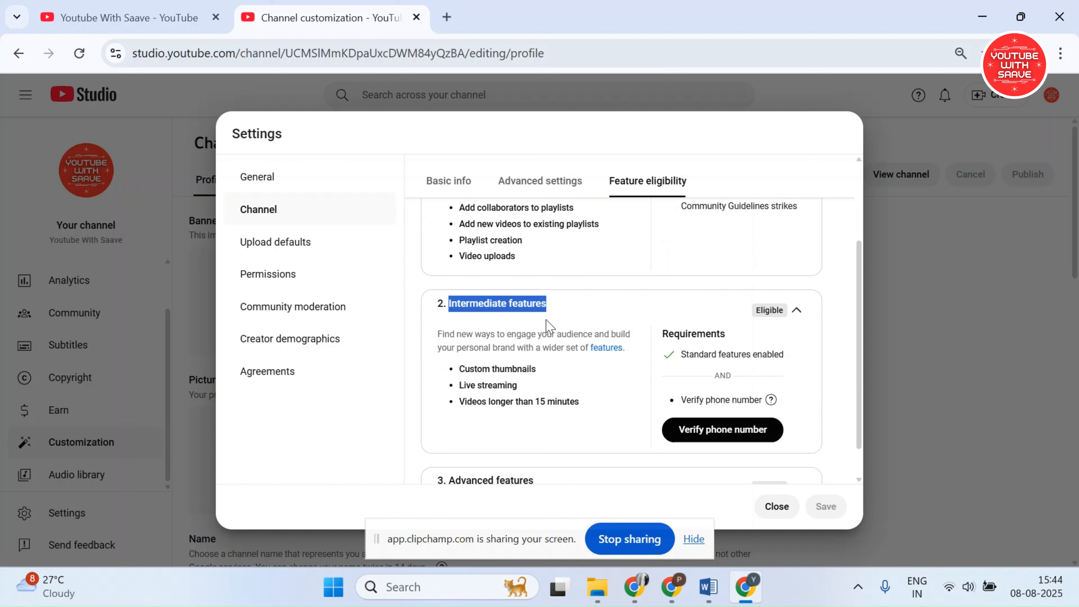
{"action": "left_click_drag", "start_coordinate": [460, 369], "coordinate": [538, 370]}
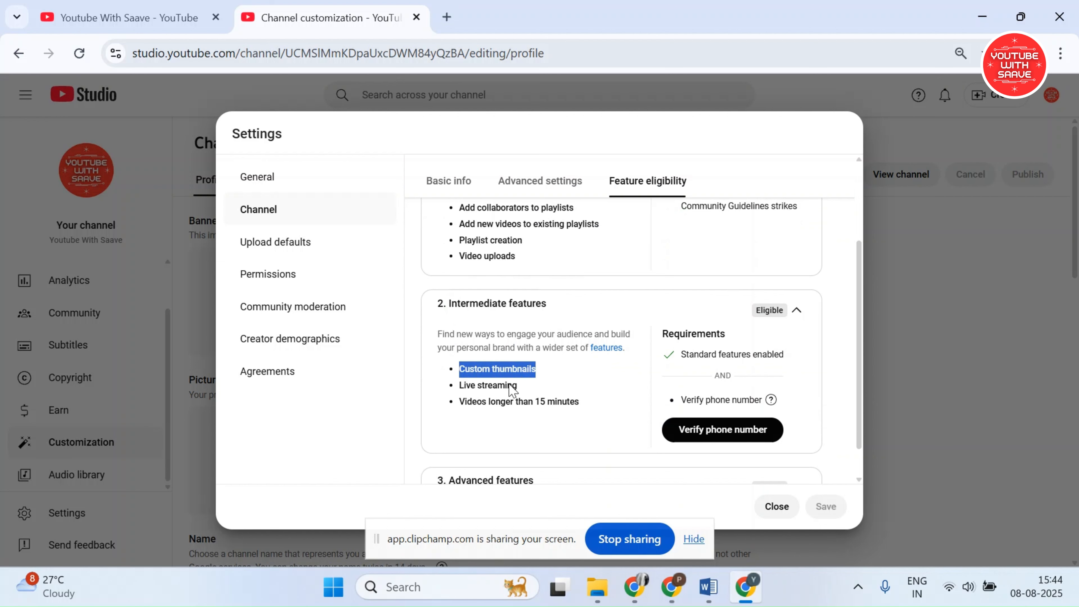
{"action": "left_click_drag", "start_coordinate": [460, 385], "coordinate": [520, 387]}
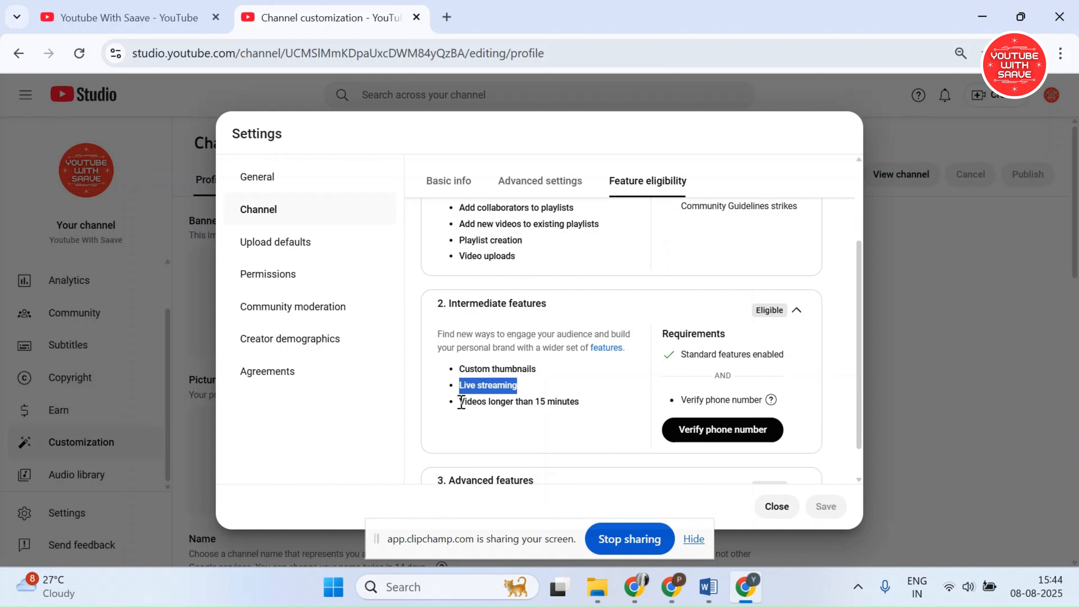
{"action": "left_click_drag", "start_coordinate": [459, 402], "coordinate": [592, 409]}
{"action": "left_click", "coordinate": [591, 410]}
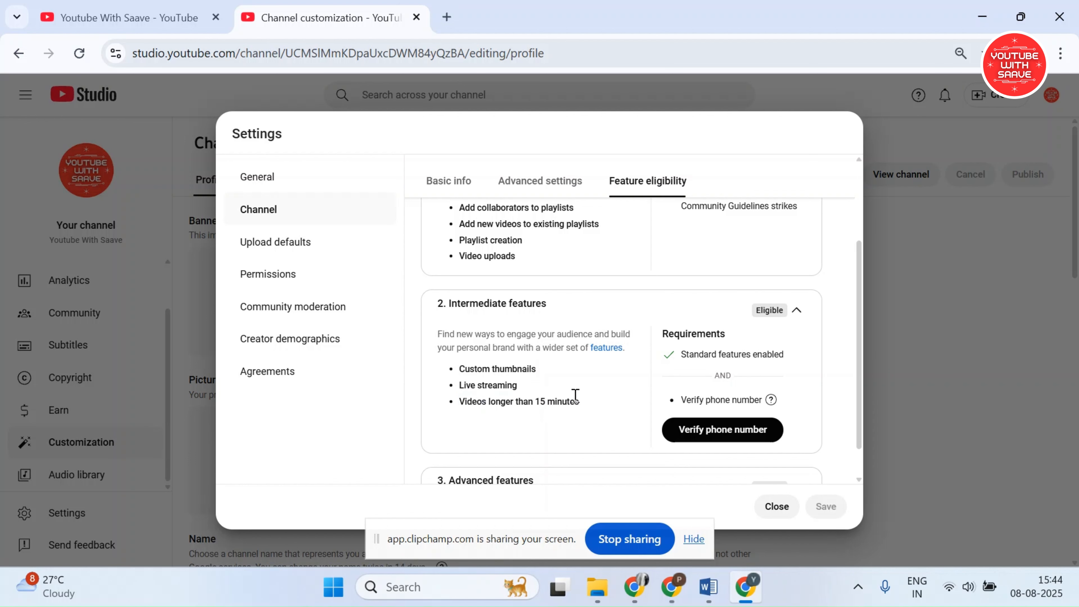
Open the phone number verification page for Intermediate features, then return to the channel settings
{"action": "left_click", "coordinate": [716, 438]}
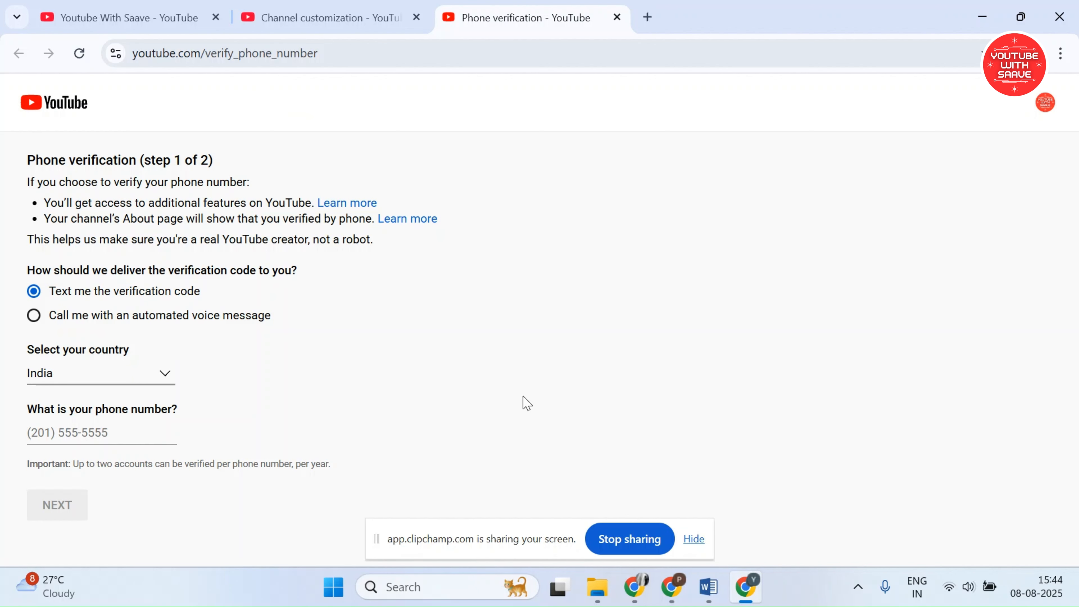
{"action": "mouse_move", "coordinate": [365, 22]}
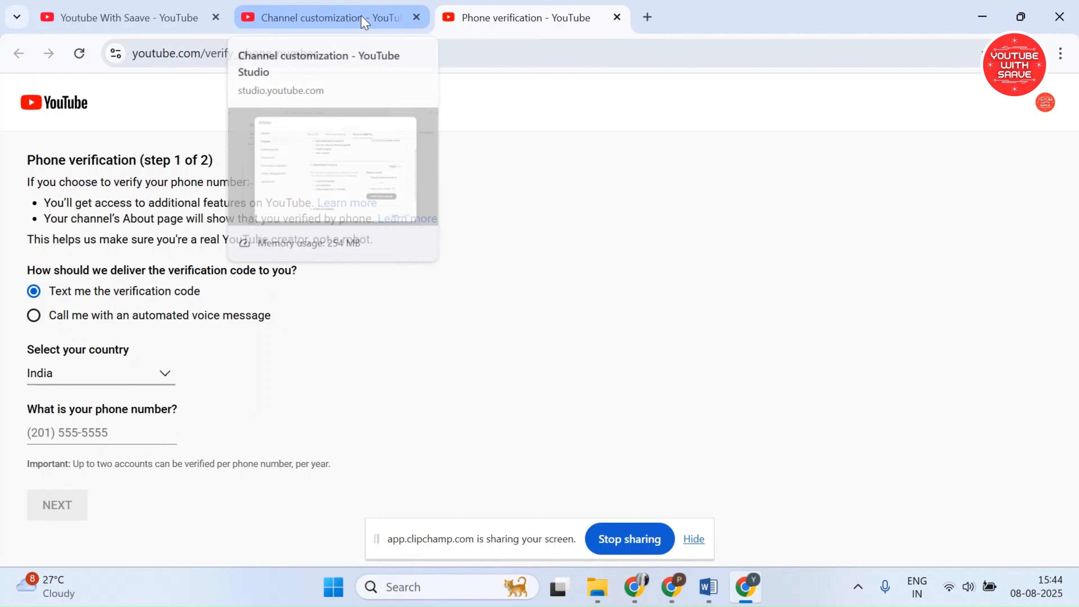
{"action": "left_click", "coordinate": [364, 22]}
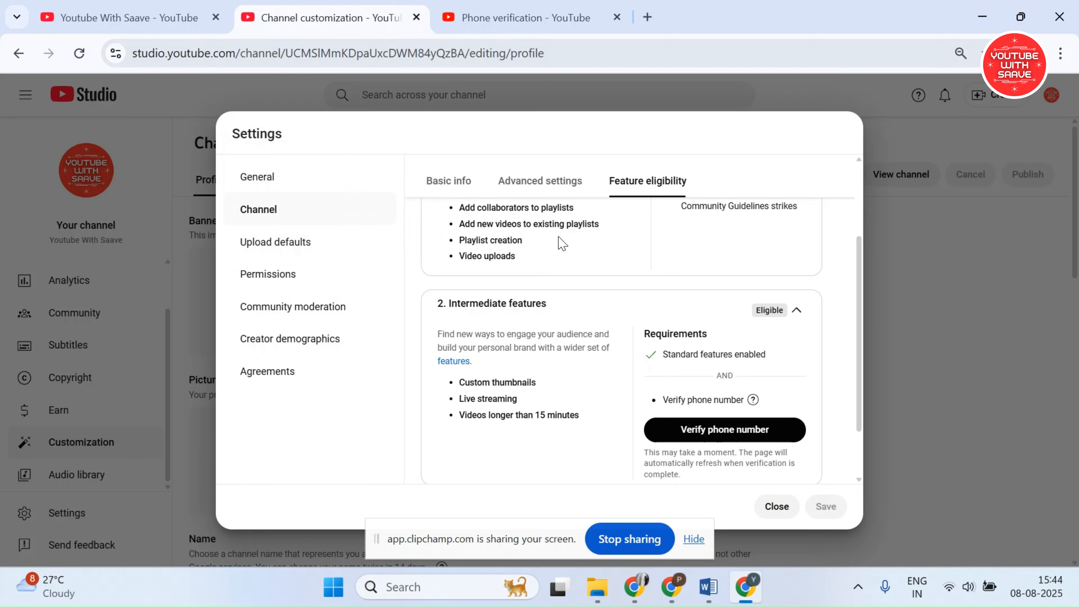
Expand Advanced features and compare its requirements with the phone verification needed for Intermediate features
{"action": "scroll", "coordinate": [595, 306], "scroll_direction": "down", "scroll_amount": 1}
{"action": "scroll", "coordinate": [801, 482], "scroll_direction": "up", "scroll_amount": 1}
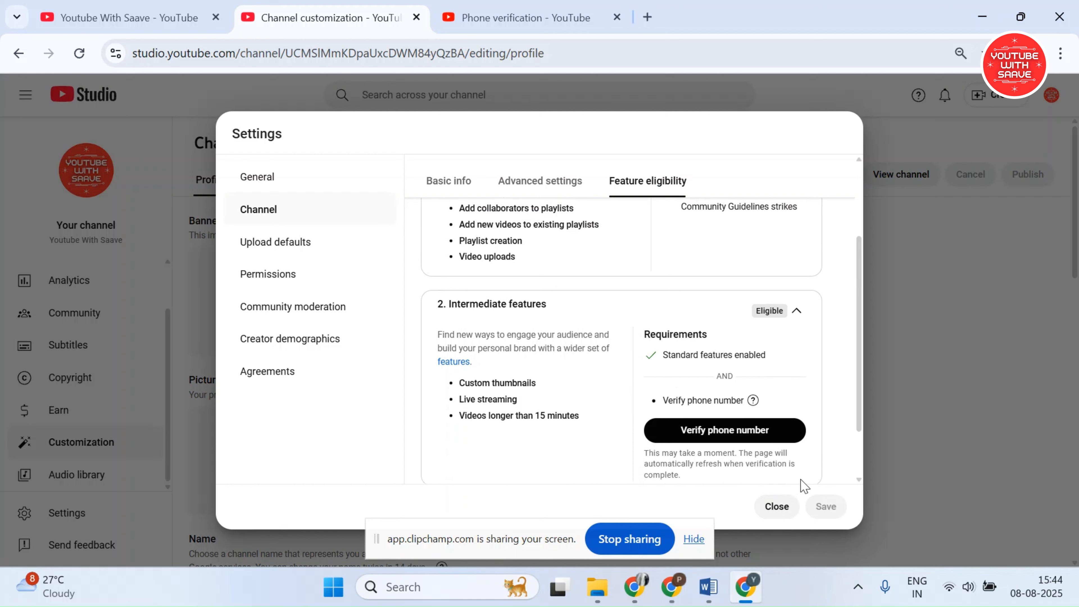
{"action": "scroll", "coordinate": [800, 448], "scroll_direction": "down", "scroll_amount": 2}
{"action": "left_click", "coordinate": [797, 447]}
{"action": "scroll", "coordinate": [786, 391], "scroll_direction": "down", "scroll_amount": 4}
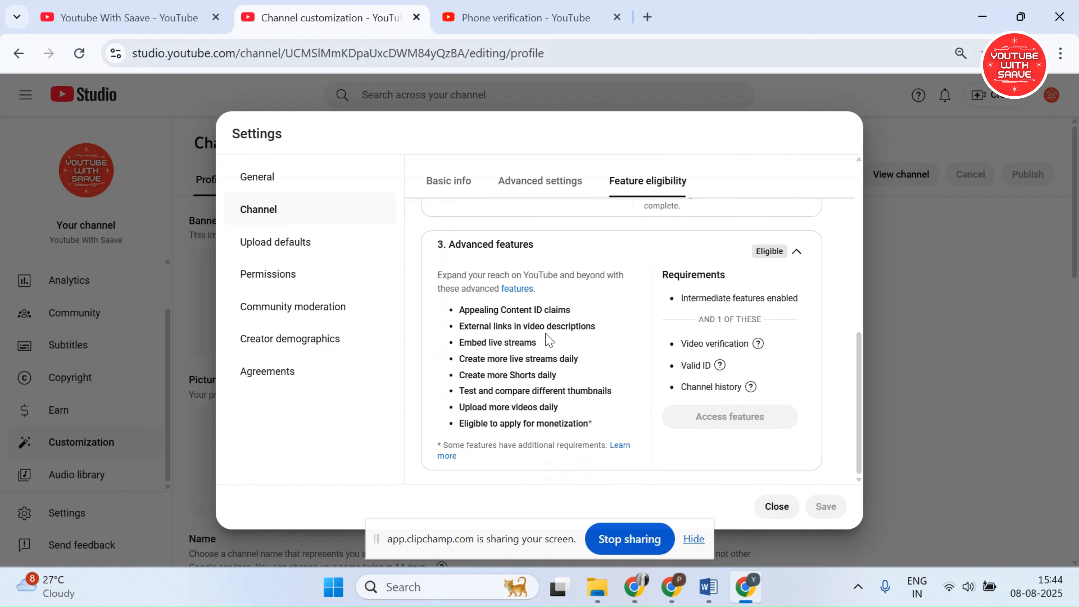
{"action": "scroll", "coordinate": [693, 272], "scroll_direction": "up", "scroll_amount": 4}
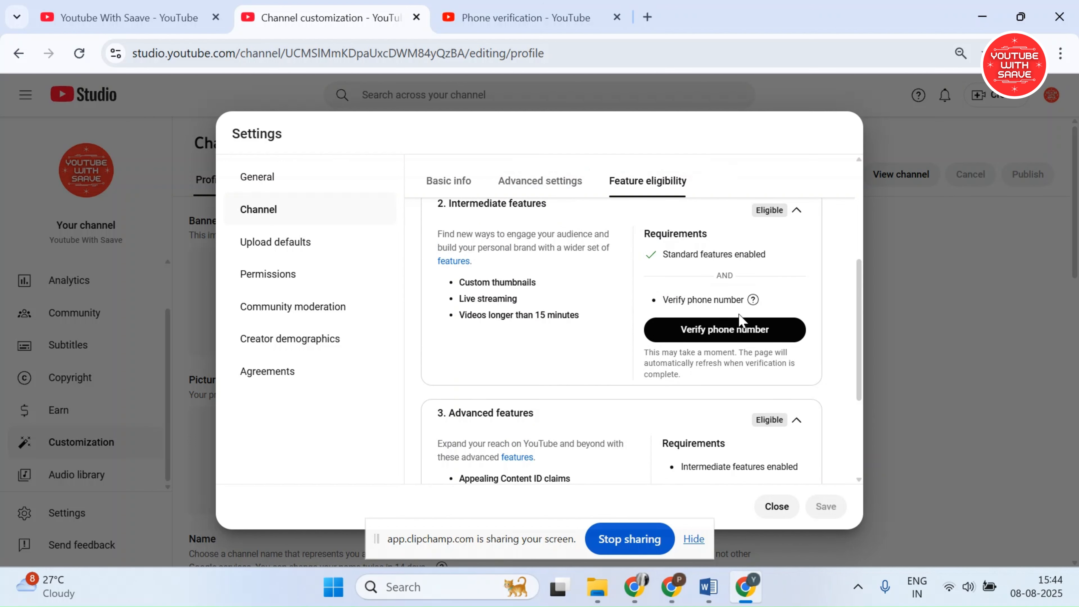
{"action": "scroll", "coordinate": [699, 383], "scroll_direction": "down", "scroll_amount": 4}
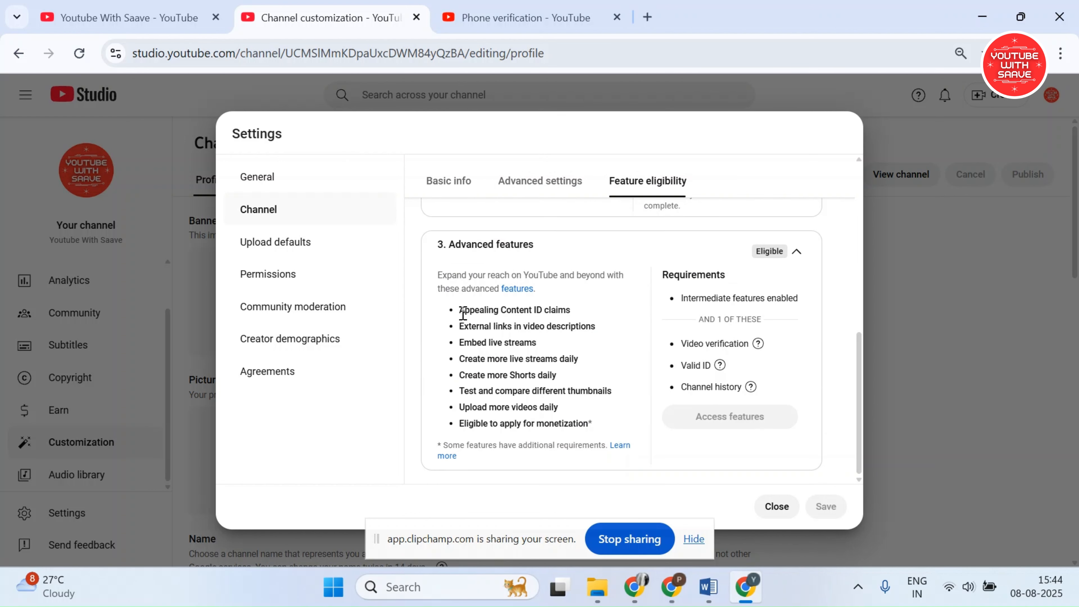
Examine the list of Advanced features, including monetization eligibility, and the video verification requirement
{"action": "left_click_drag", "start_coordinate": [460, 309], "coordinate": [602, 426]}
{"action": "left_click", "coordinate": [603, 432]}
{"action": "left_click_drag", "start_coordinate": [459, 425], "coordinate": [534, 428]}
{"action": "left_click", "coordinate": [460, 247]}
{"action": "mouse_move", "coordinate": [689, 383]}
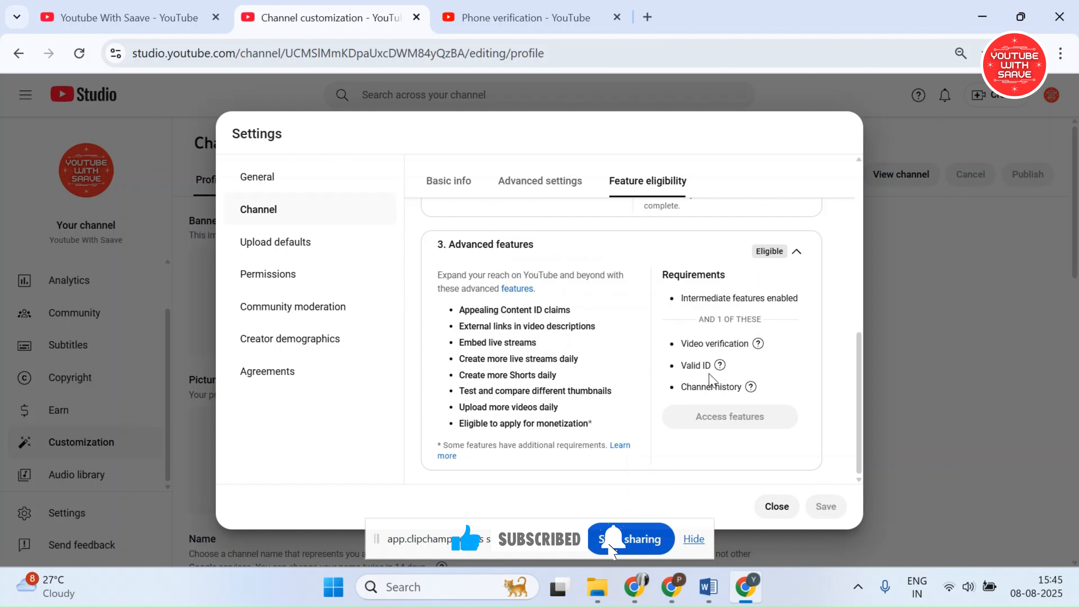
{"action": "triple_click", "coordinate": [699, 344]}
{"action": "left_click", "coordinate": [775, 361]}
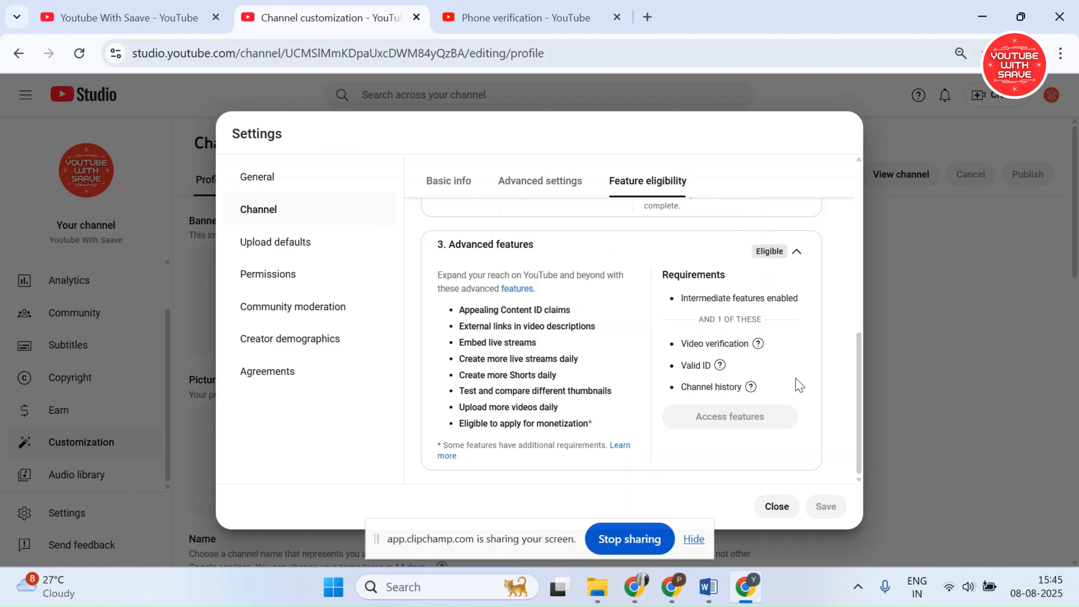
{"action": "scroll", "coordinate": [795, 415], "scroll_direction": "up", "scroll_amount": 4}
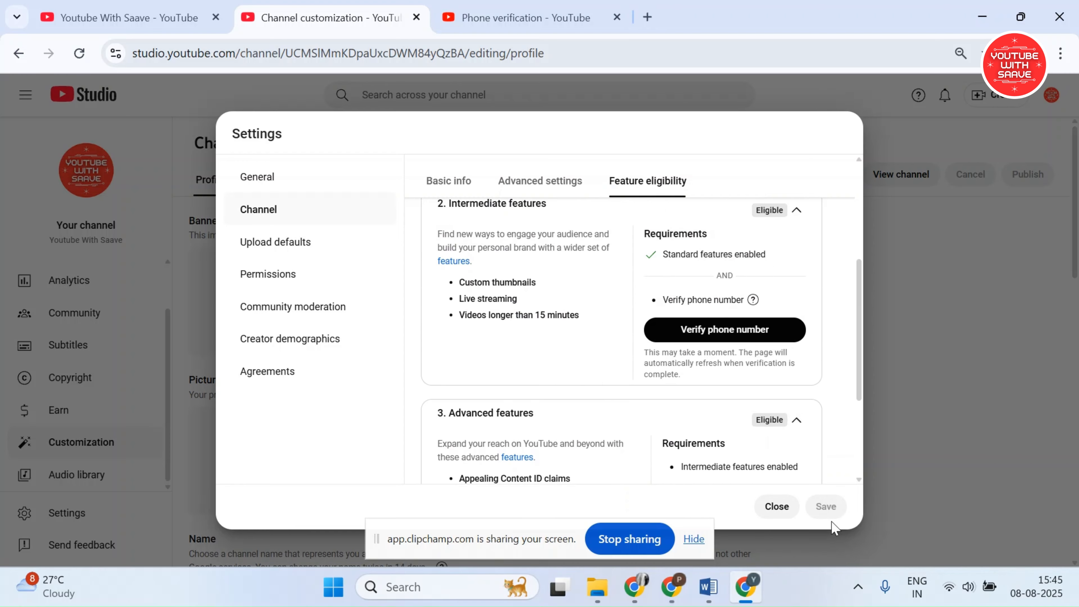